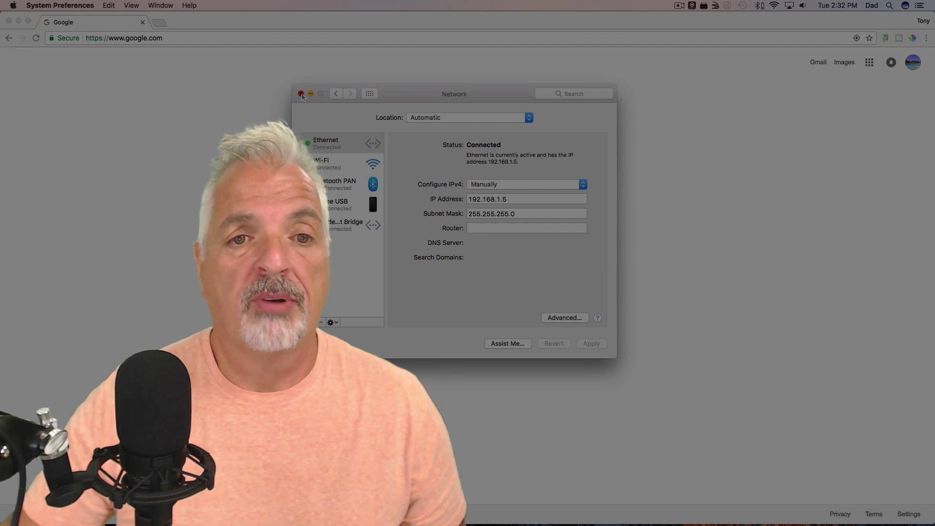
Load the router login page at 192.168.1.1 in Chrome and enter the default username
left_click(302, 94)
left_click(176, 42)
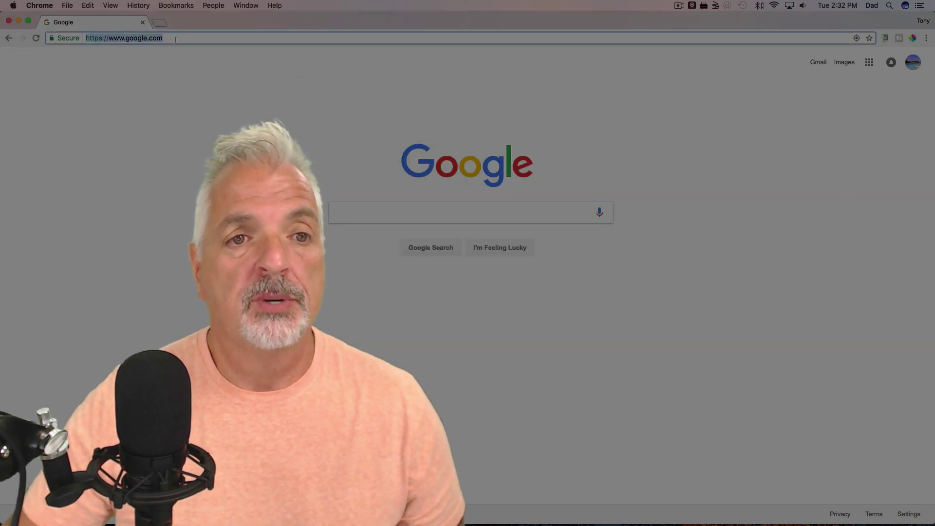
type("192.168.1.1")
key("Return")
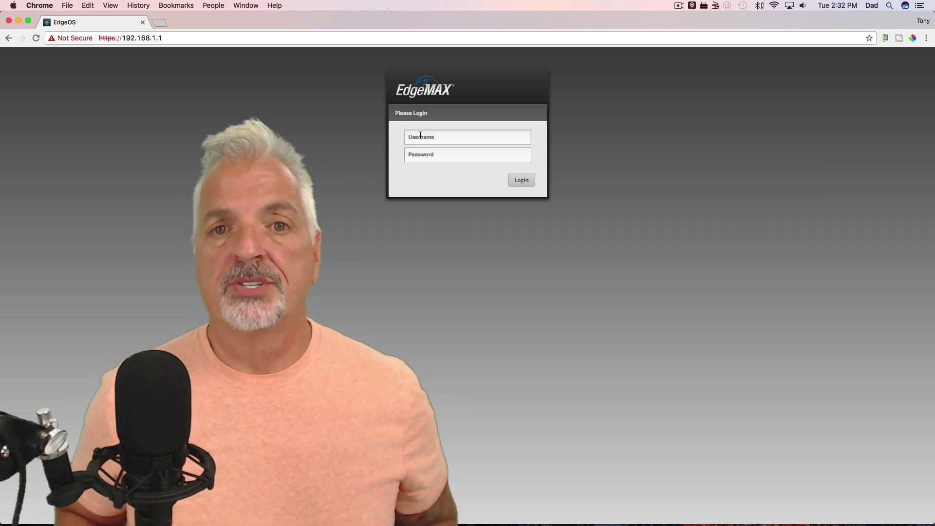
type("ubnt")
key("Tab")
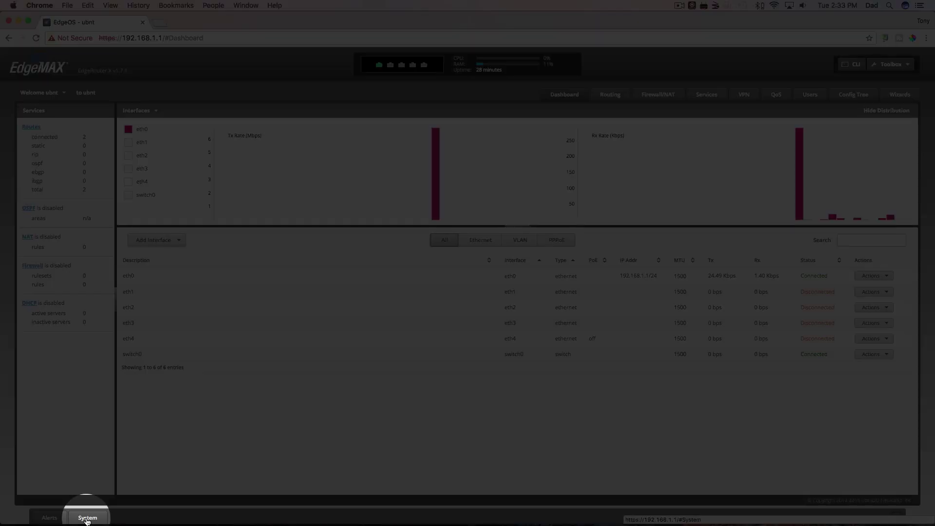
Upgrade the system image with ER-e50.v1.9.7.5001797.tar from the Desktop
left_click(86, 519)
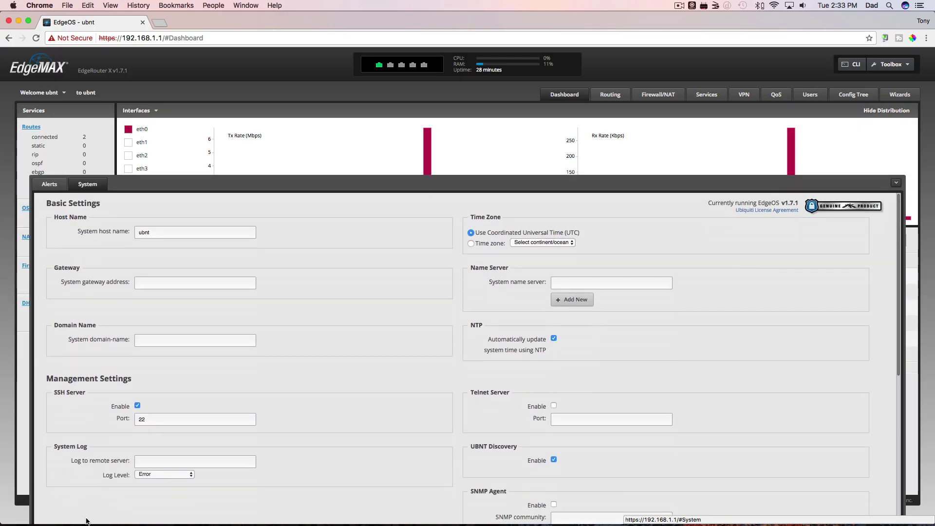
scroll(290, 462, "down", 5)
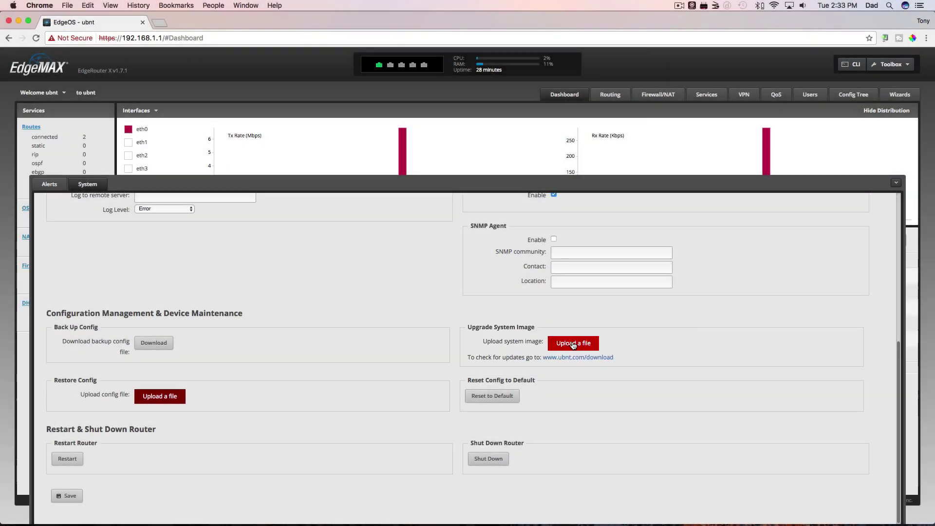
left_click(564, 345)
left_click(477, 56)
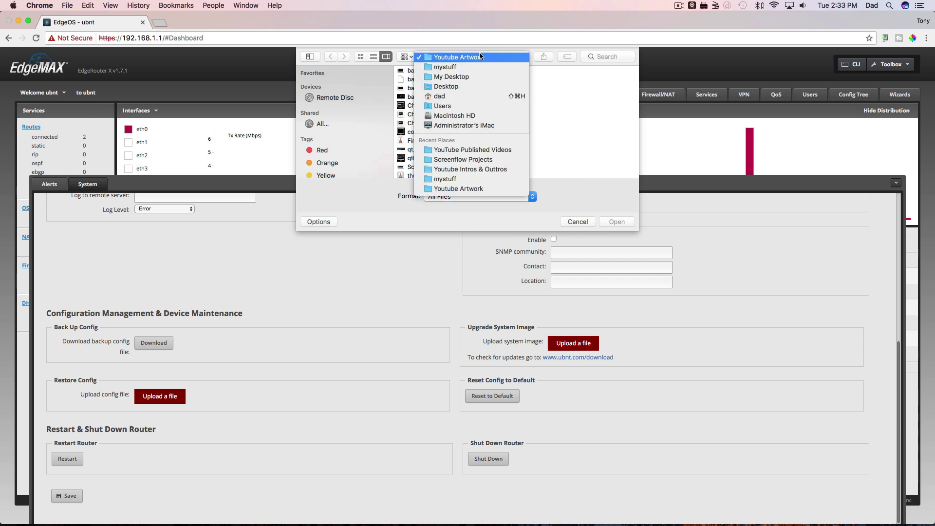
left_click(453, 87)
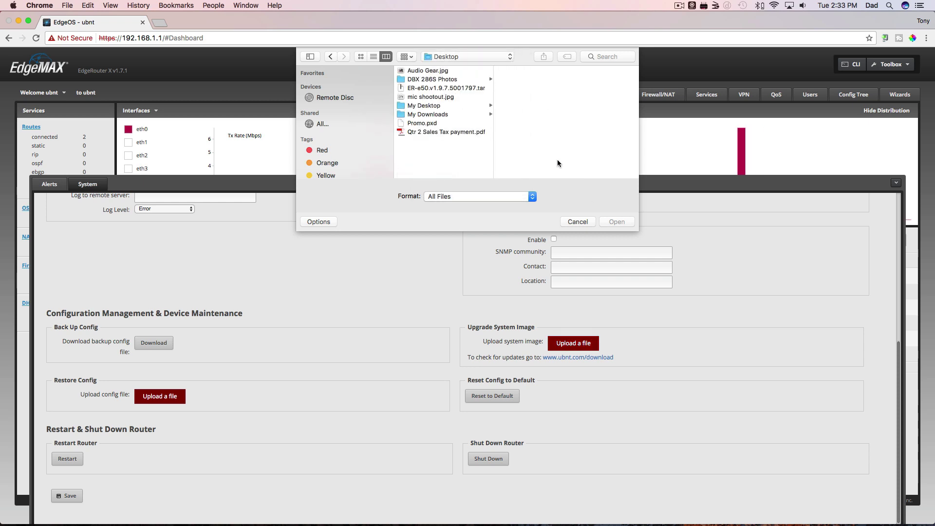
left_click(421, 89)
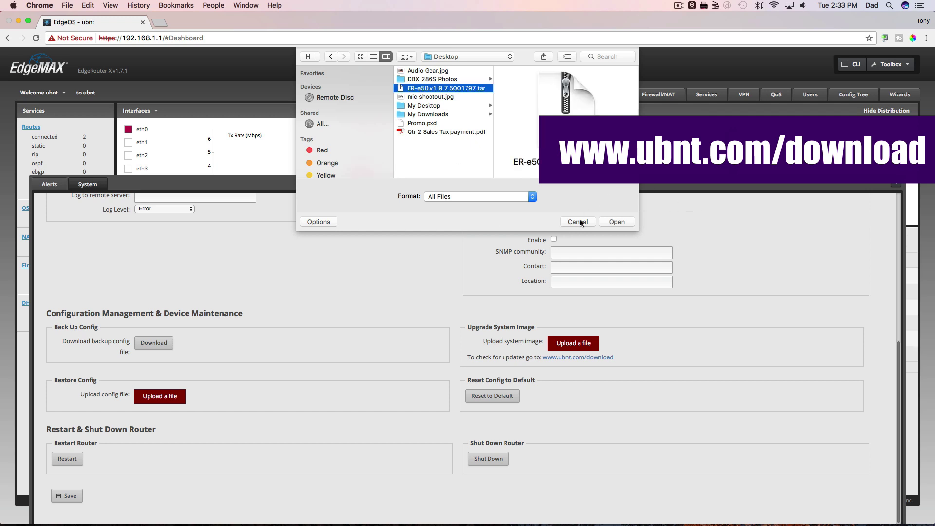
left_click(614, 221)
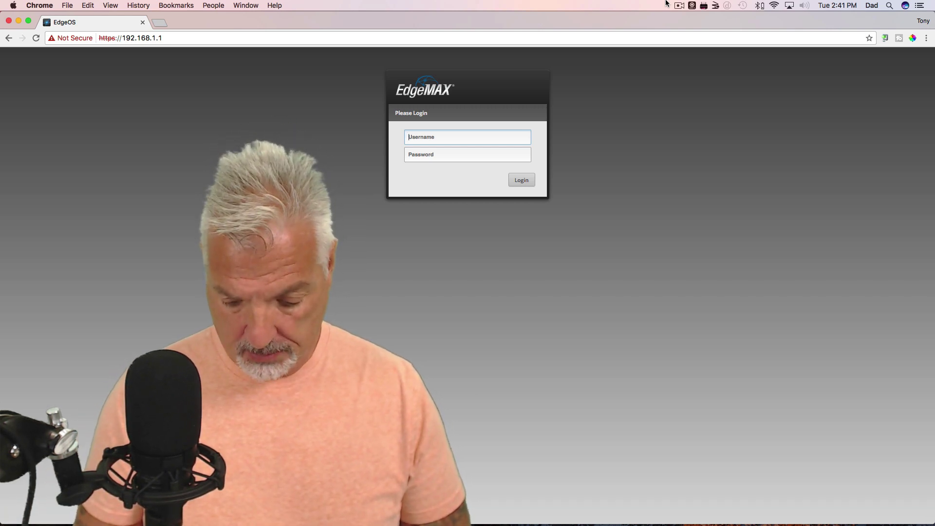
Enter the default username on the login page and move to the password field
type("ubnt")
key("Tab")
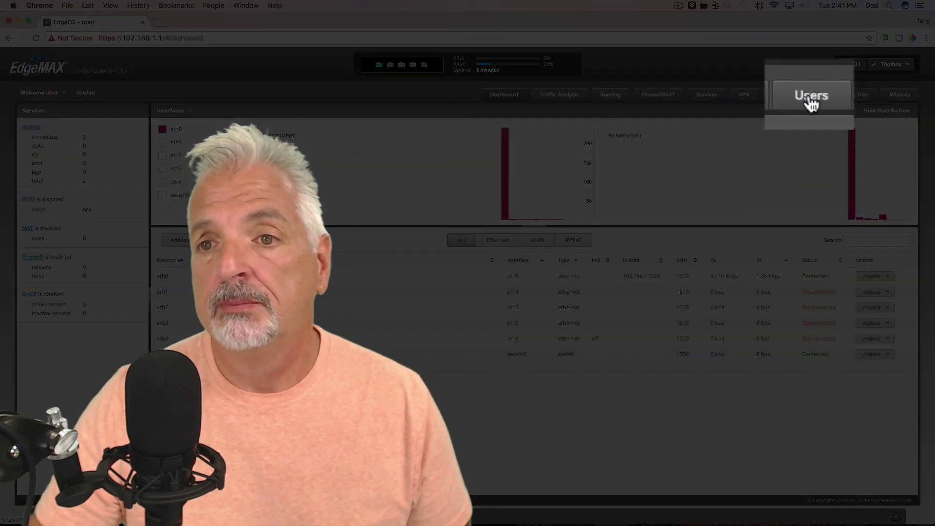
Set and confirm a new password for the admin user in the Users tab, then save
left_click(810, 95)
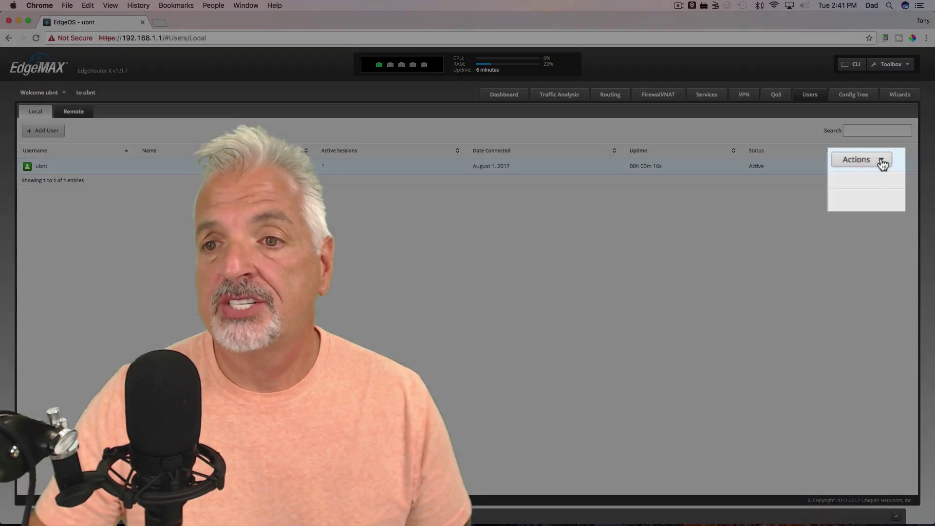
left_click(864, 166)
left_click(855, 175)
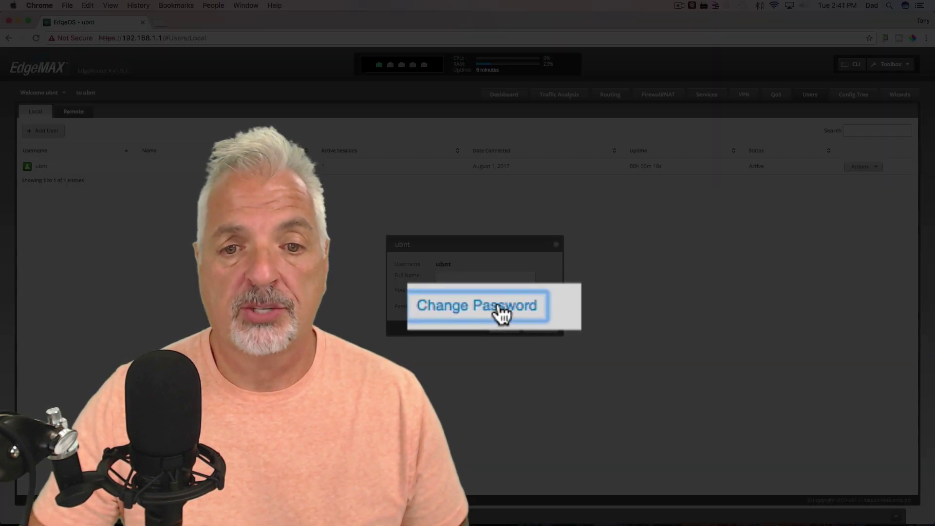
left_click(466, 307)
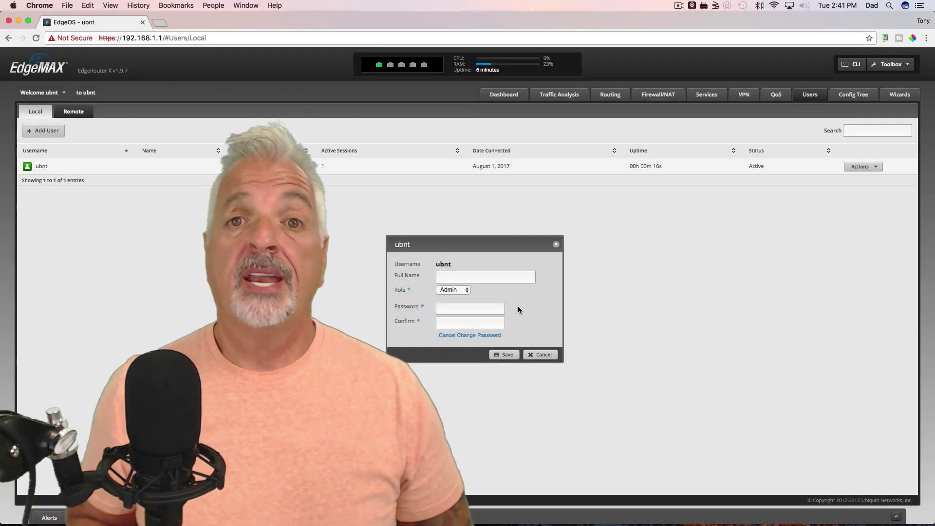
left_click(499, 308)
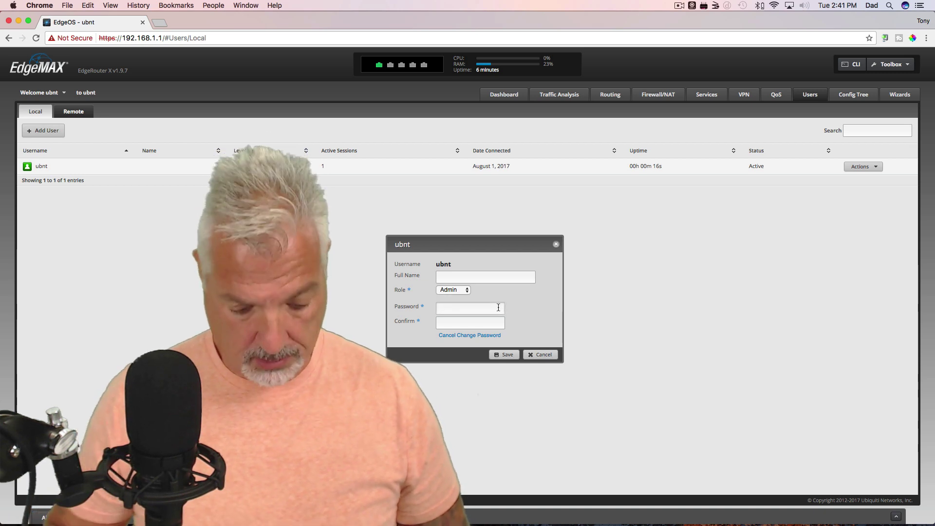
type("••••••••")
key("Tab")
type("••••••••")
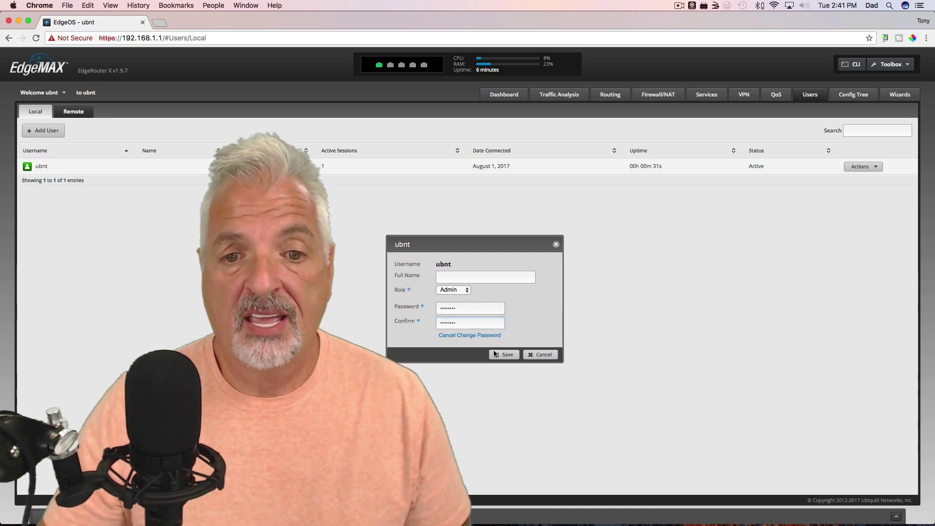
left_click(503, 355)
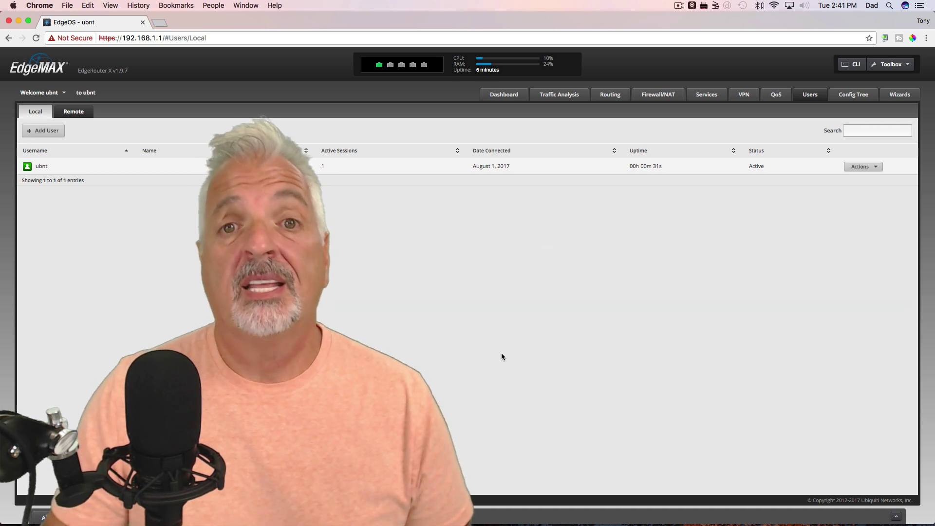
left_click(41, 93)
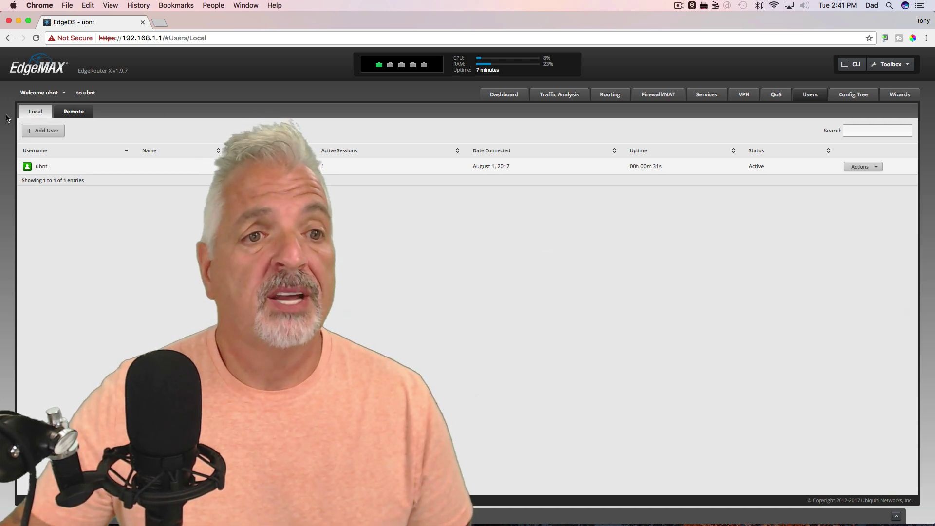
Log out, then view the Basic Setup and Load Balancing entries in the Wizards list
left_click(34, 110)
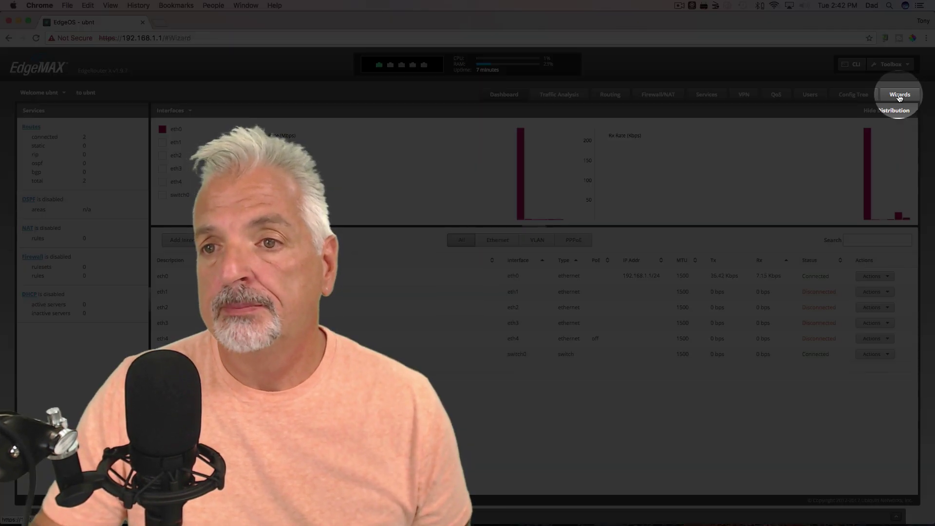
left_click(899, 97)
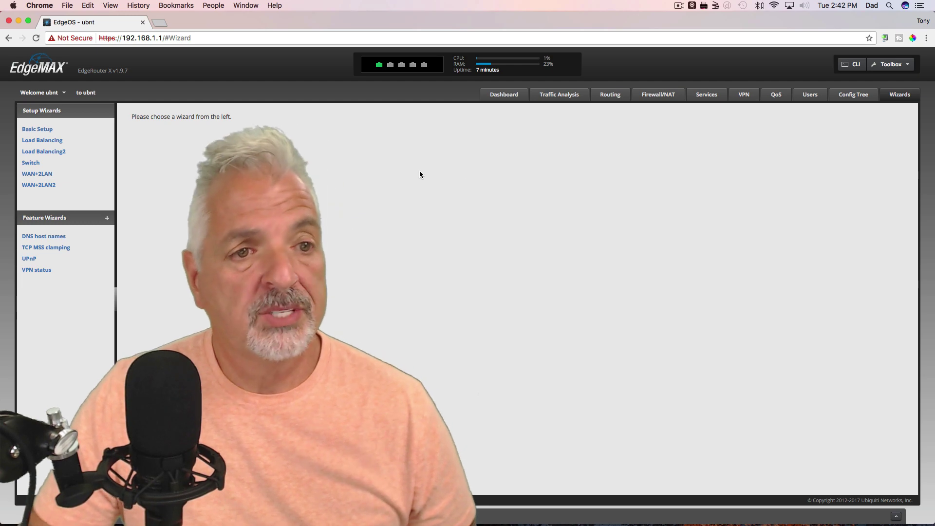
left_click(35, 129)
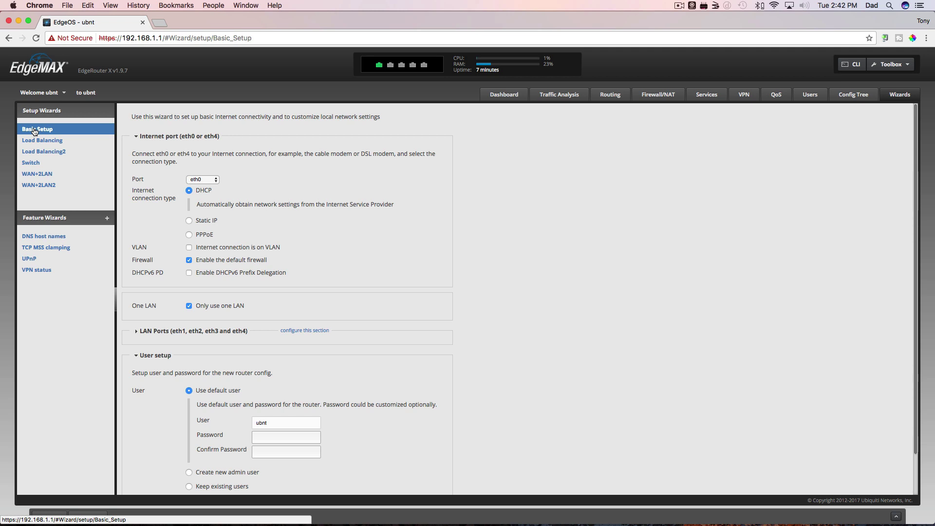
left_click(38, 141)
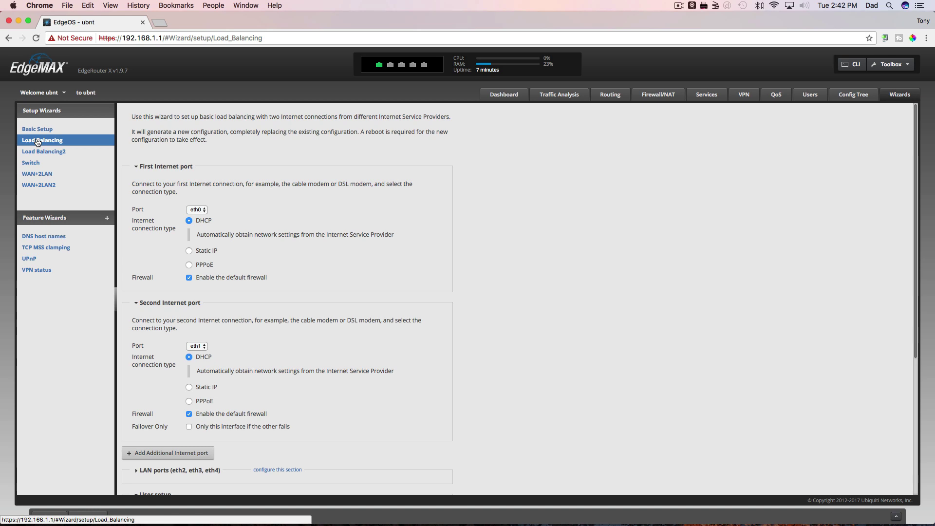
Start the WAN+2LAN2 wizard with one LAN on all ports at address 192.168.100.1
left_click(41, 189)
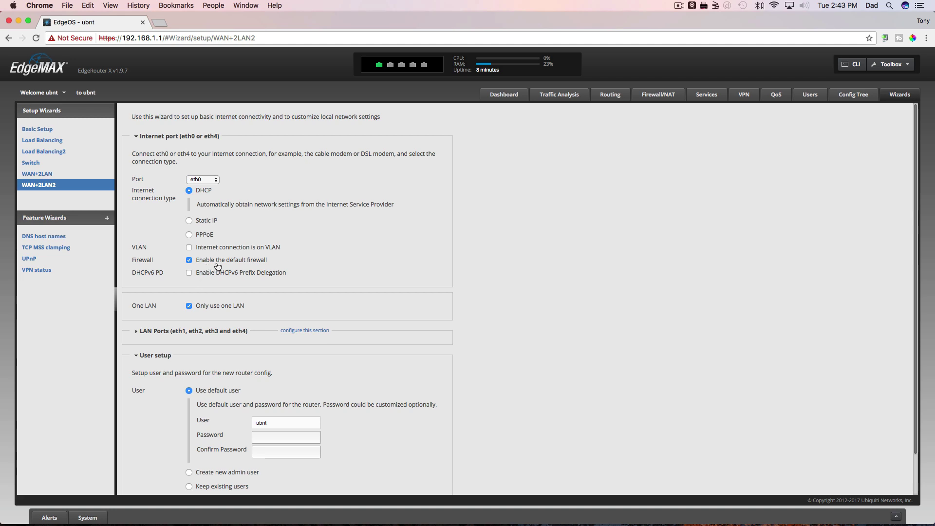
scroll(402, 288, "down", 2)
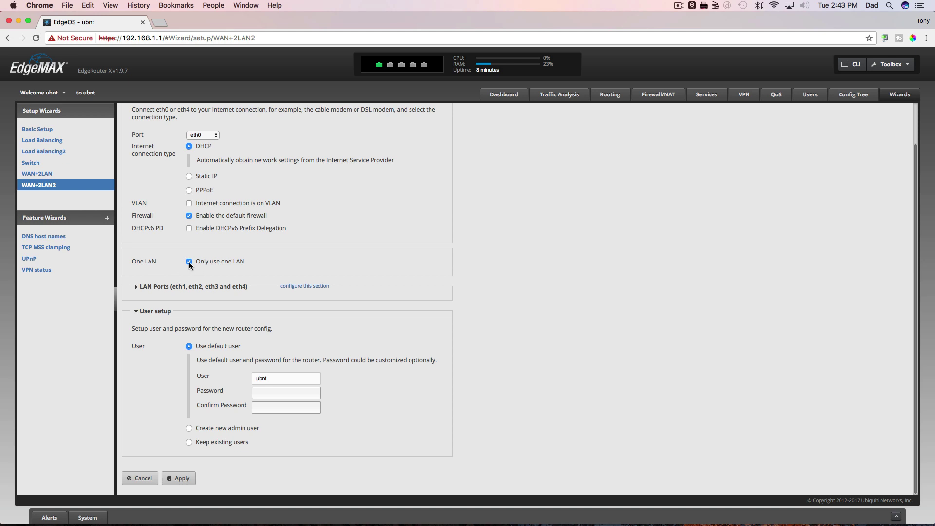
left_click(137, 287)
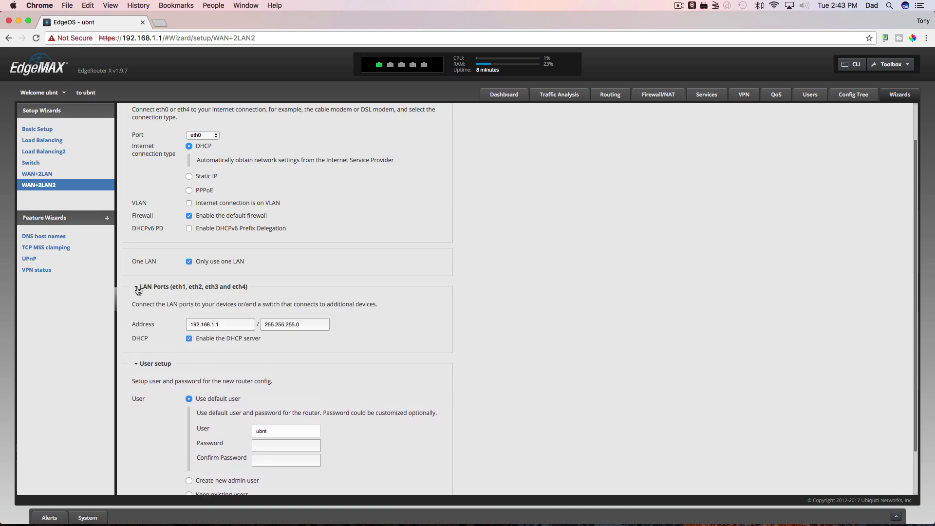
left_click(189, 262)
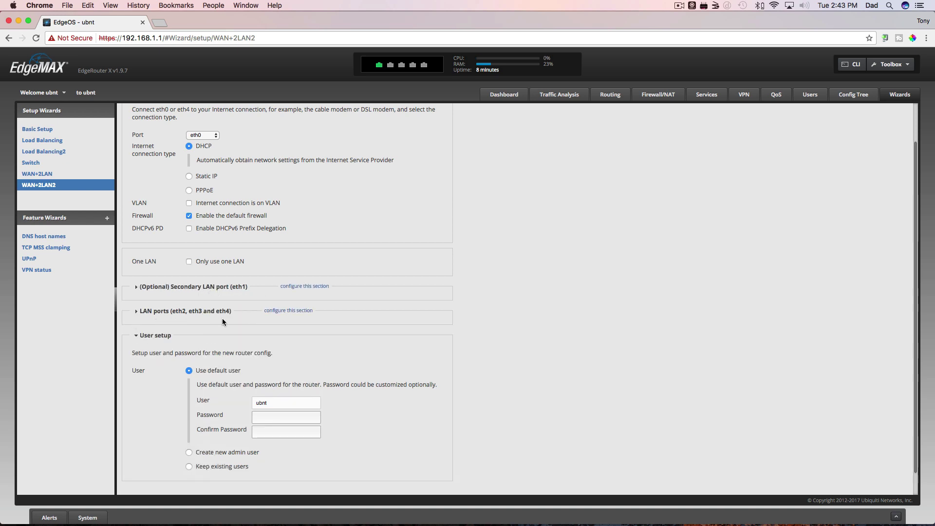
left_click(189, 262)
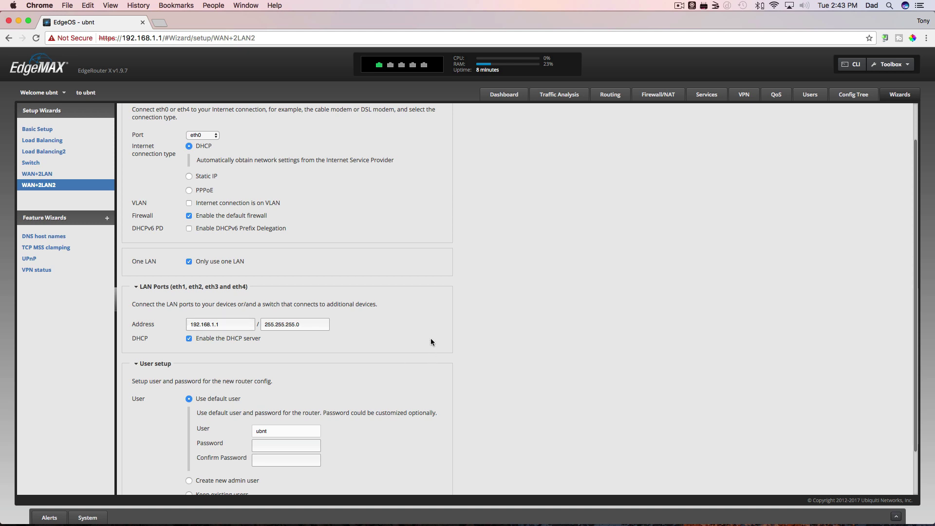
left_click(217, 325)
type("00")
scroll(413, 363, "down", 3)
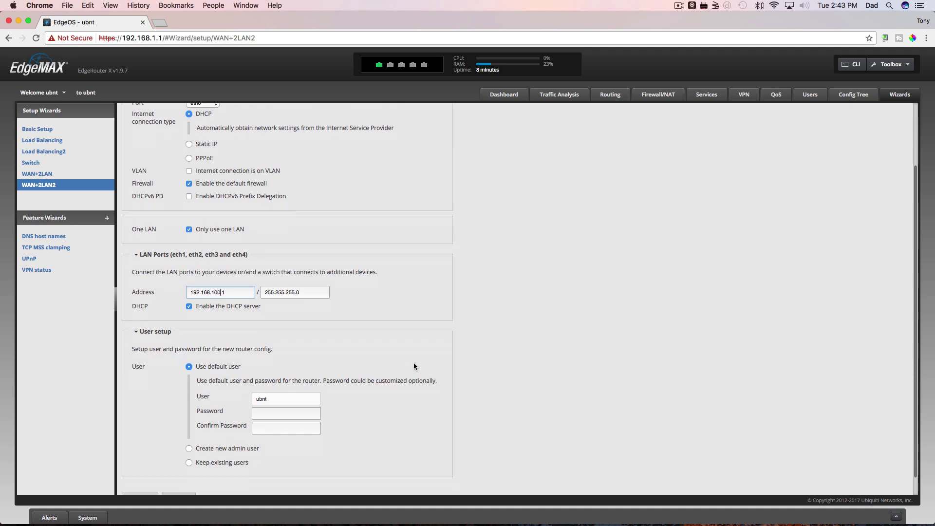
Keep existing users, apply the WAN+2LAN2 configuration, and confirm the router reboot
left_click(190, 443)
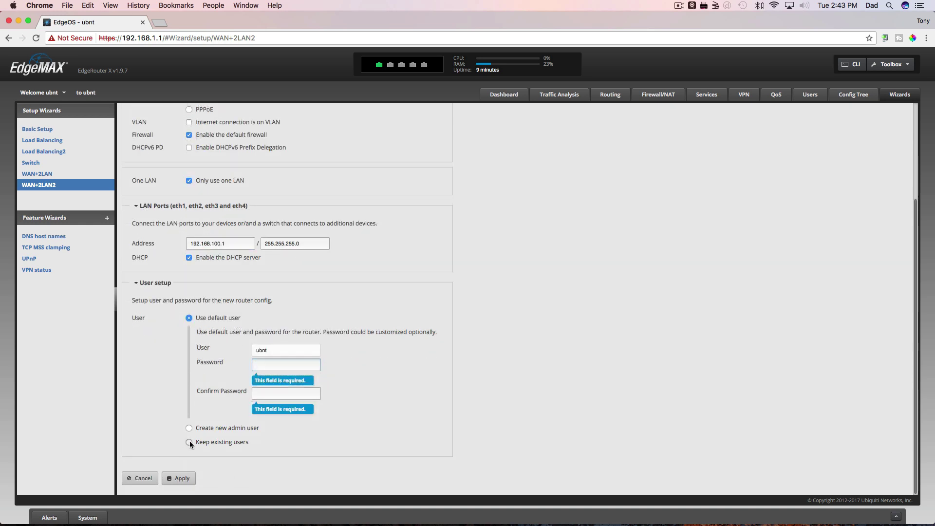
left_click(178, 479)
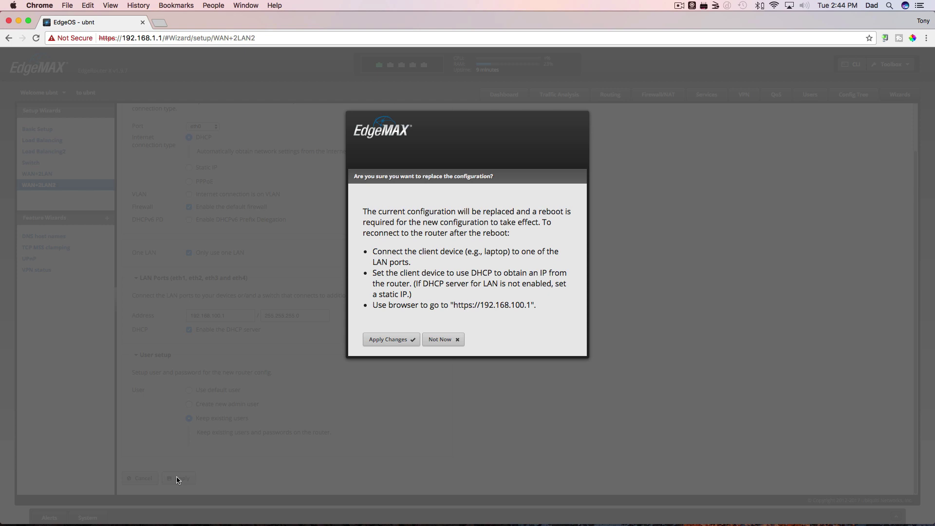
left_click(391, 340)
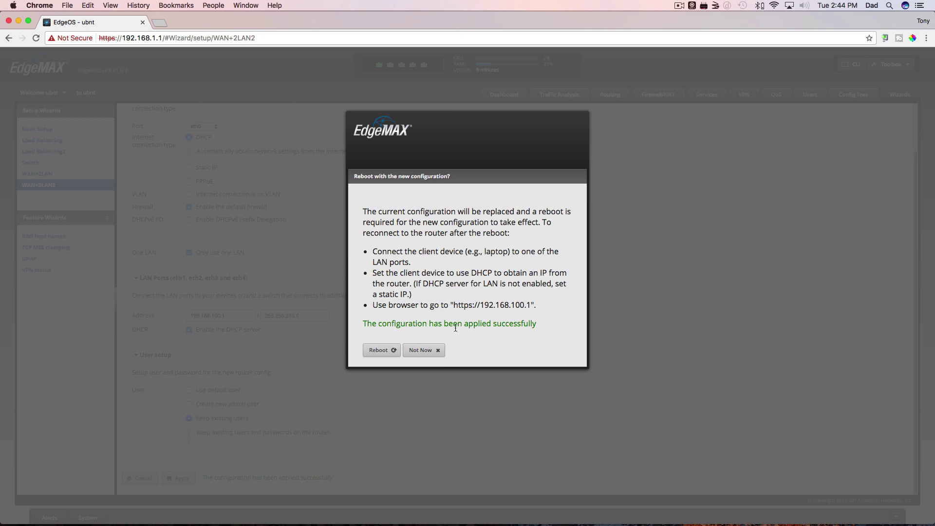
left_click(382, 351)
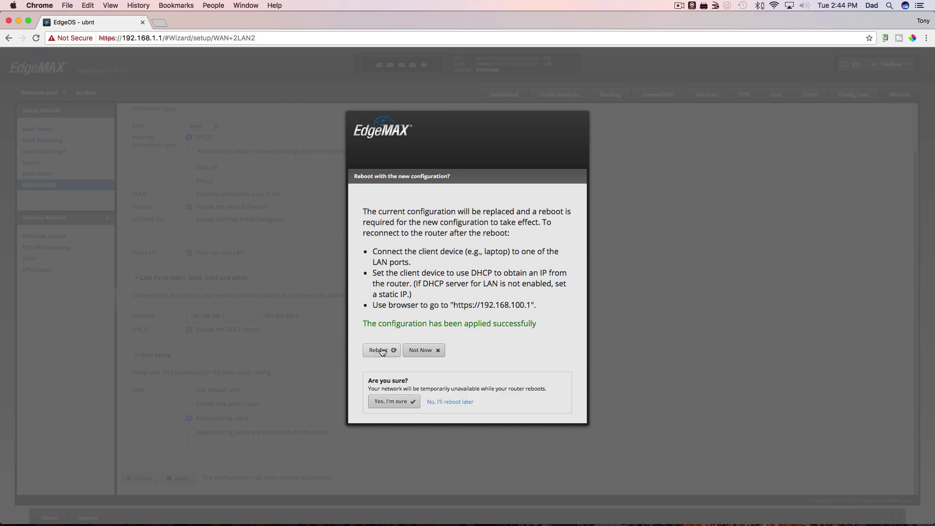
left_click(393, 403)
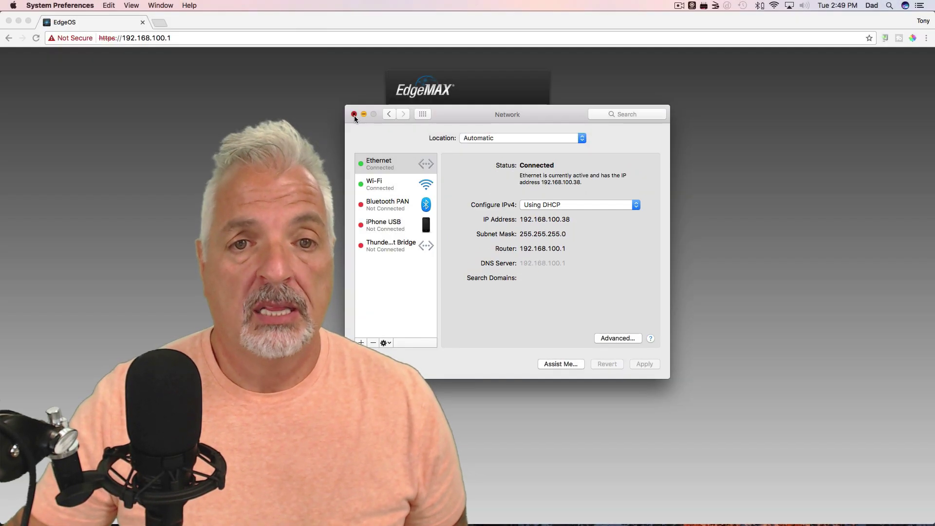
Close the Network settings and log in to the router at 192.168.100.1
left_click(355, 115)
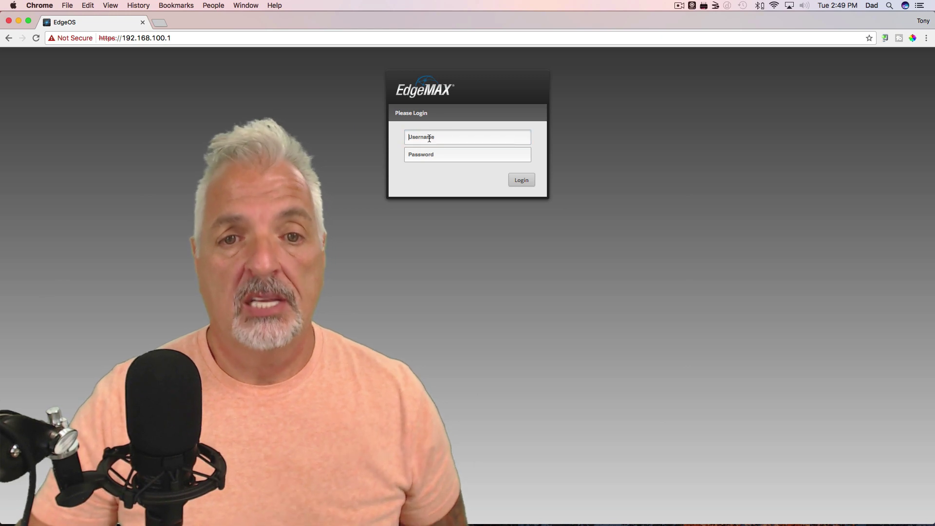
type("u")
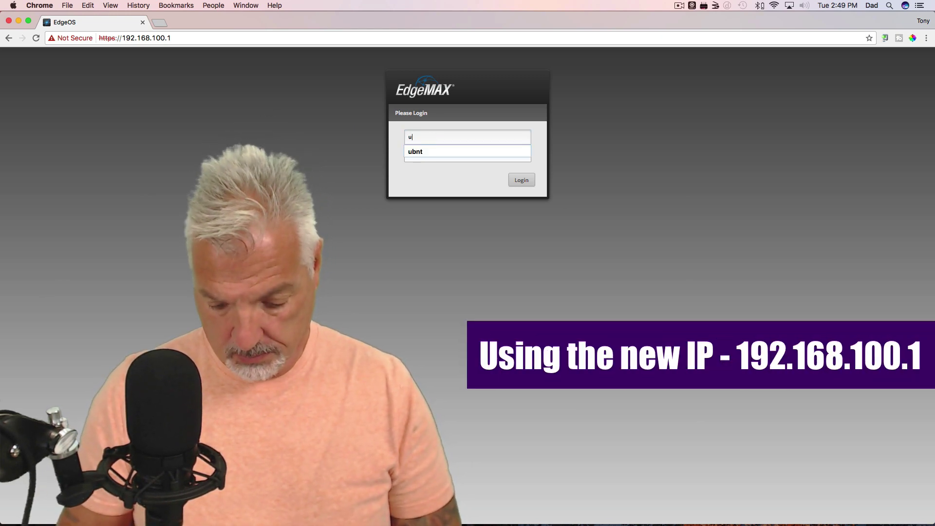
type("bnt")
key("Tab")
type("ubnt")
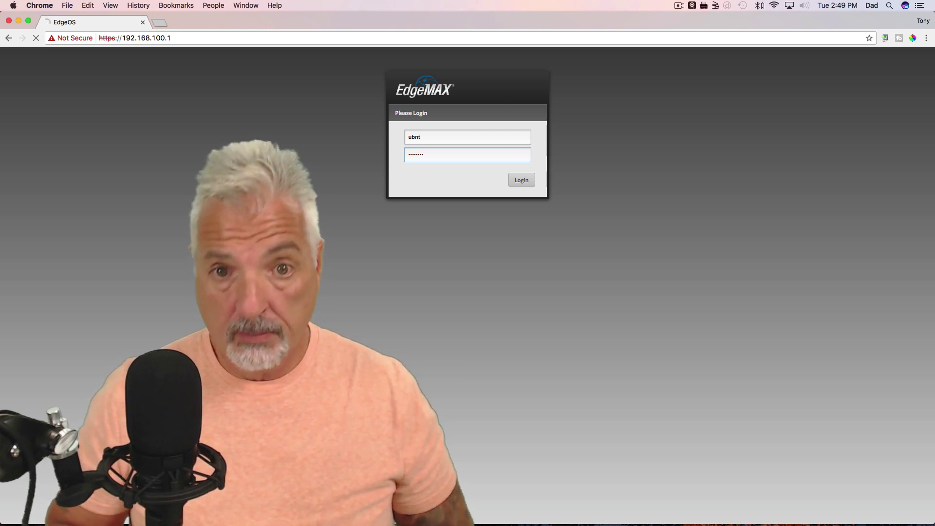
key("Return")
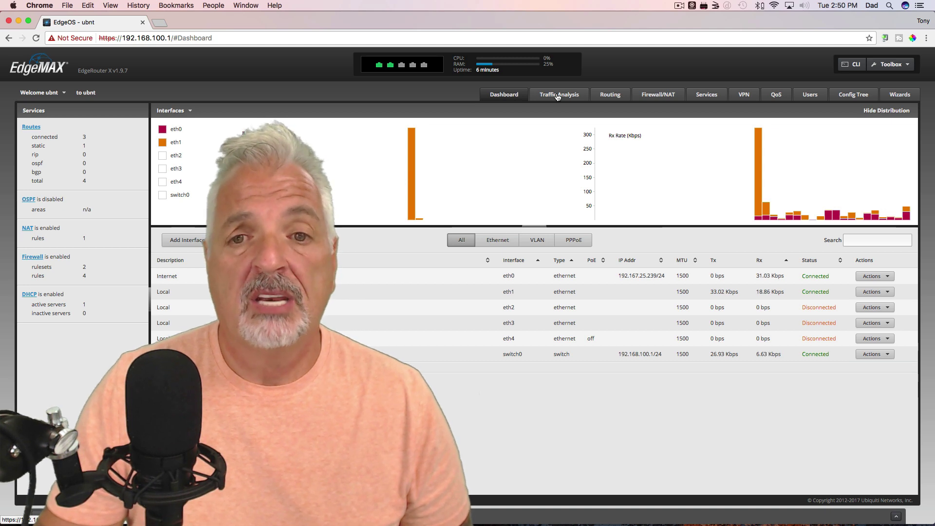
Review Traffic Analysis, Routing and Firewall rulesets, then open the Services DHCP server list
left_click(558, 95)
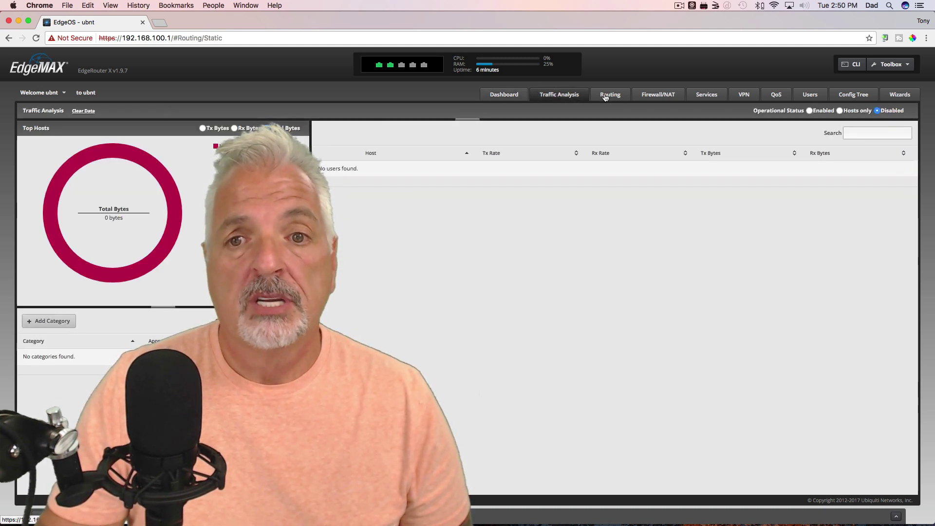
left_click(604, 94)
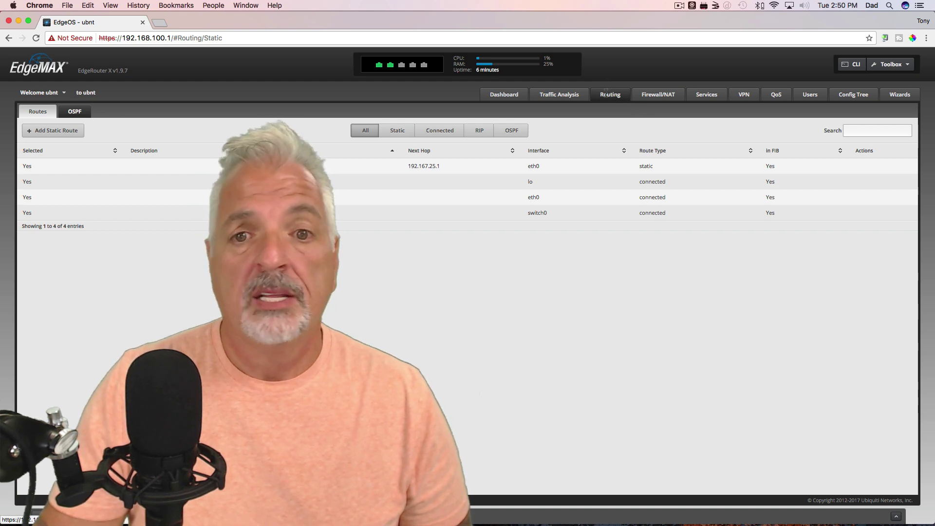
left_click(653, 95)
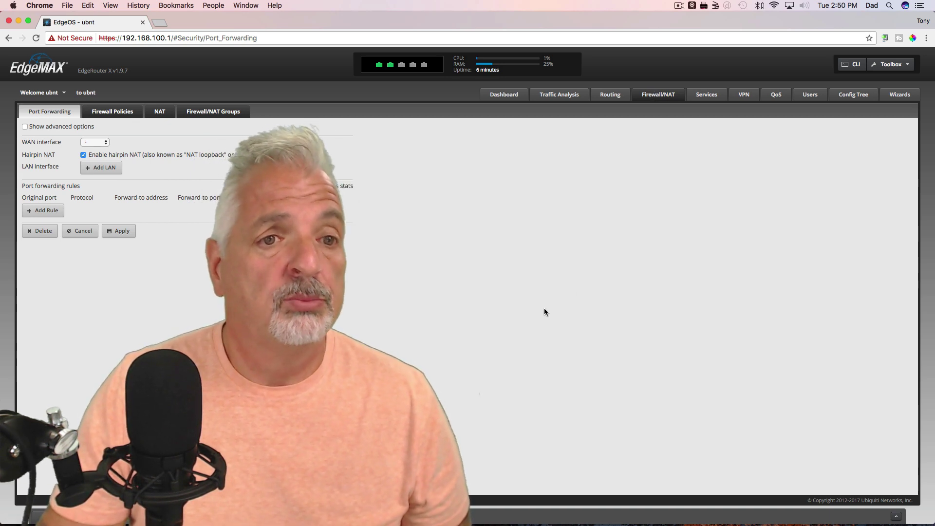
left_click(107, 110)
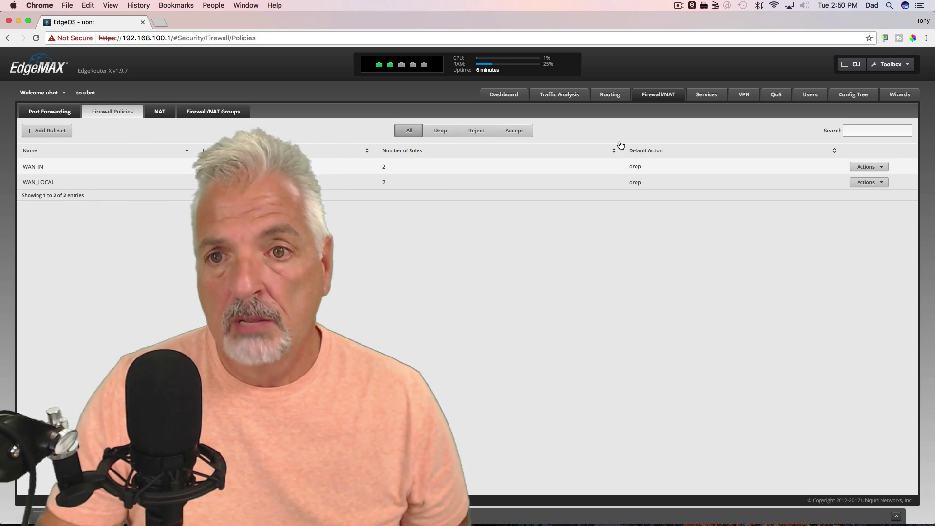
left_click(707, 95)
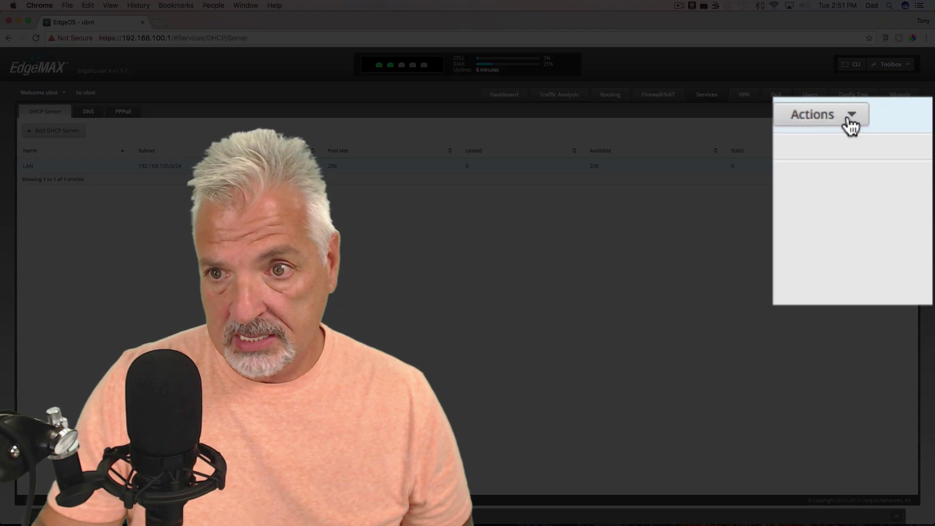
Show the LAN DHCP server's details, including range 192.168.100.38–192.168.100.243
left_click(872, 167)
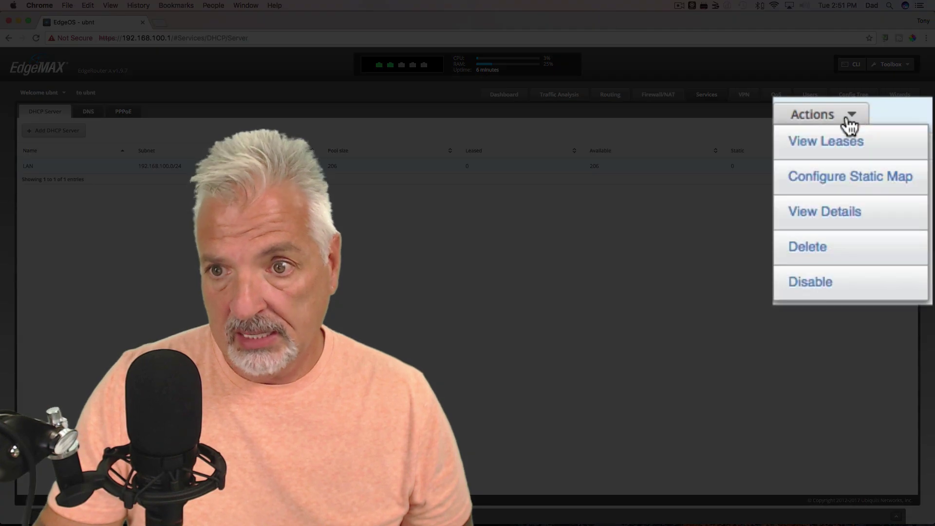
left_click(856, 207)
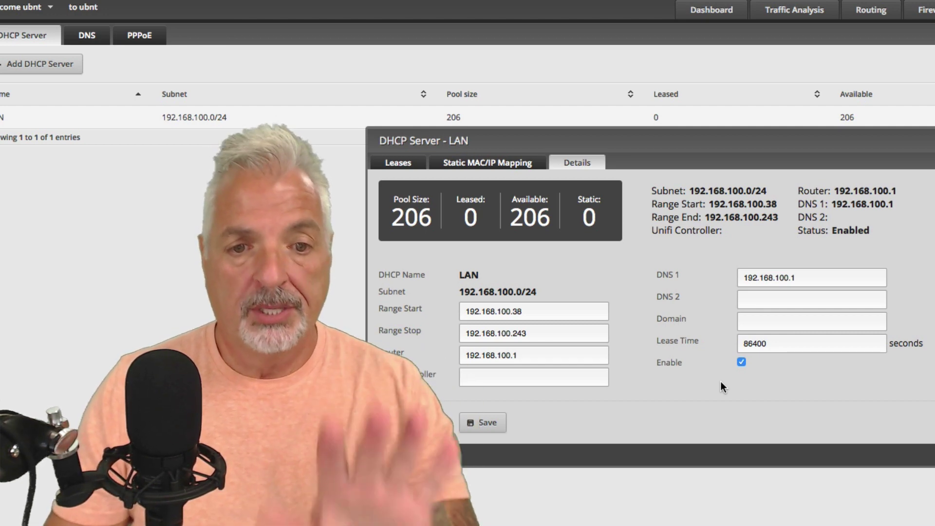
Enter 8.8.8.8 as the LAN DHCP server's DNS 2, save it, and close the server details
left_click(767, 296)
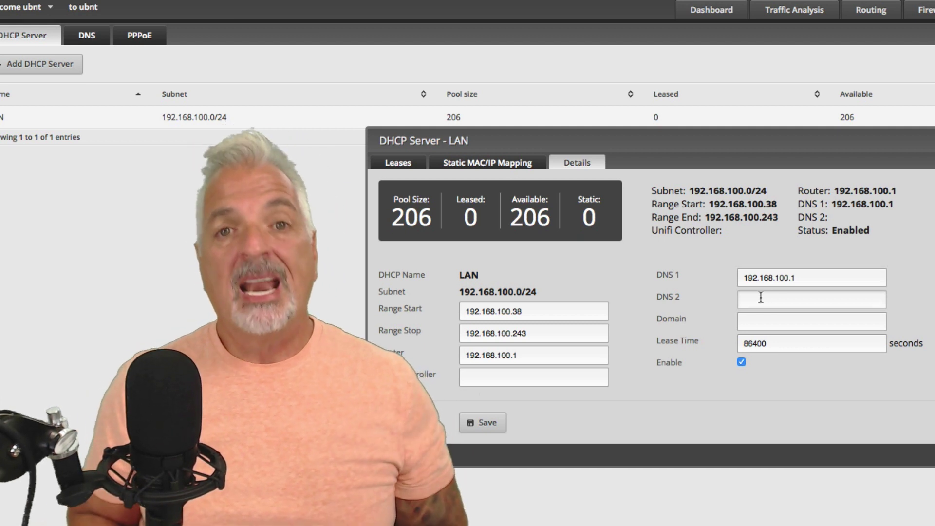
type("8.8.8.8")
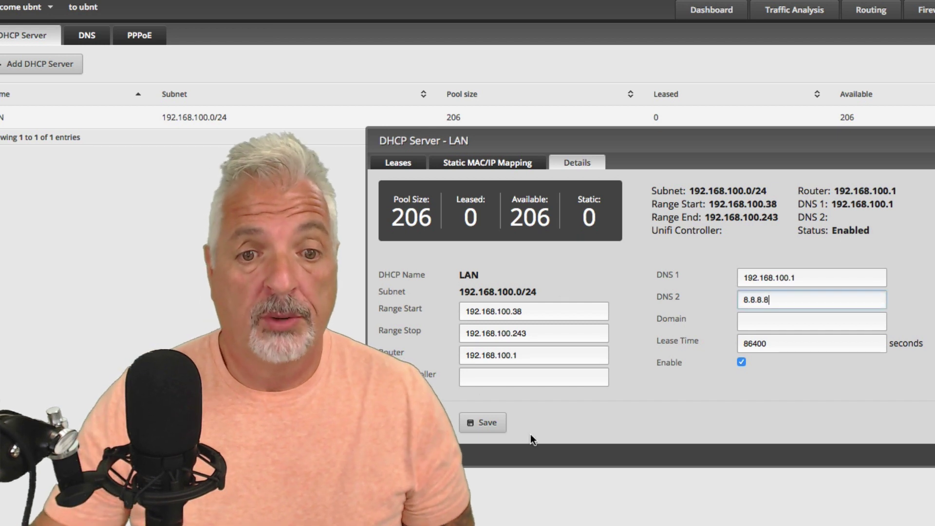
left_click(485, 424)
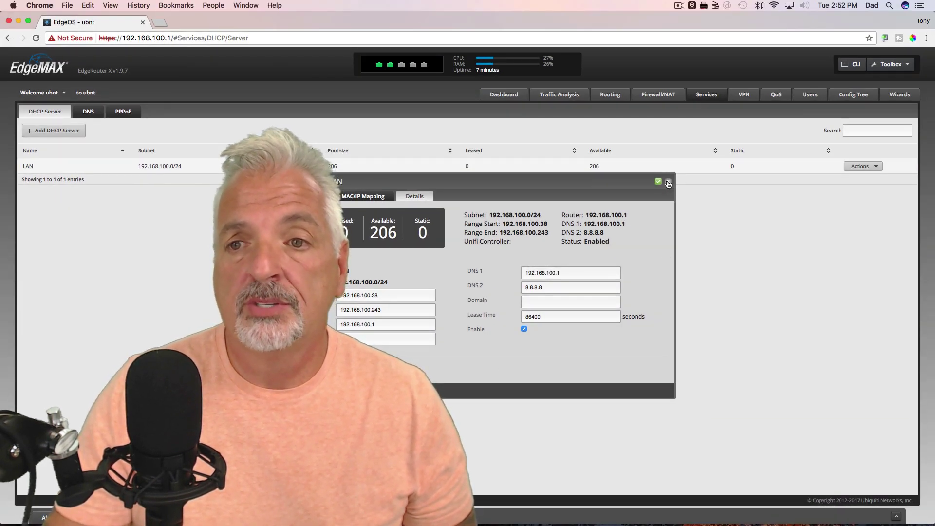
left_click(668, 182)
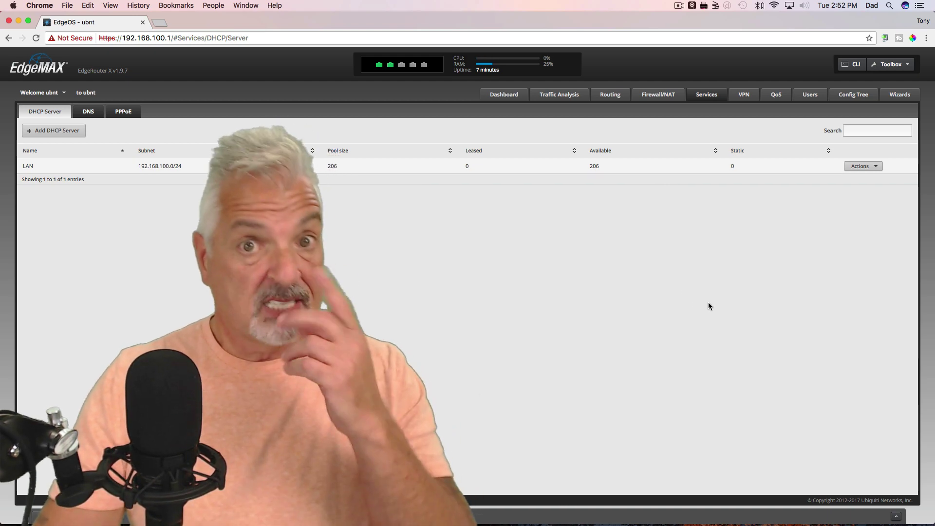
Launch Terminal, run ping 8.8.8.8 until ~18 ms replies arrive, then stop it with Ctrl+Z
mouse_move(711, 522)
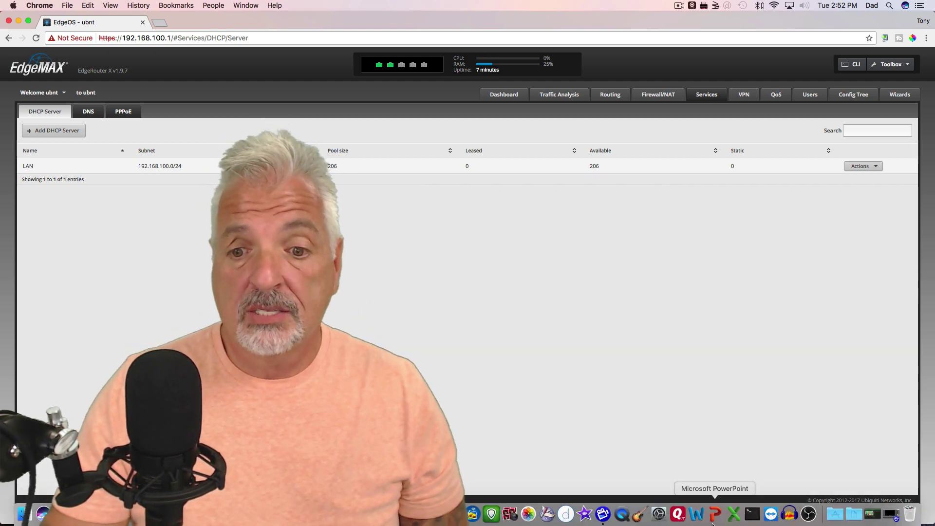
left_click(762, 515)
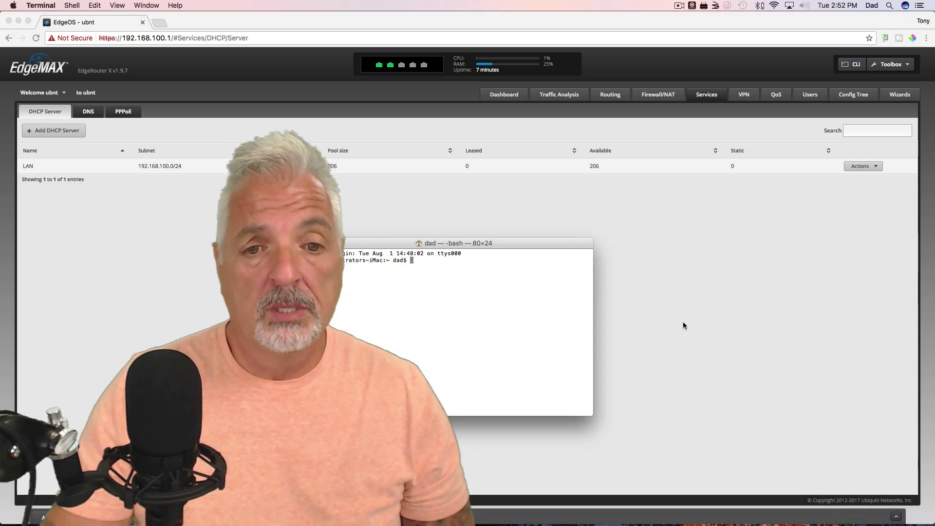
left_click_drag(495, 243, 624, 130)
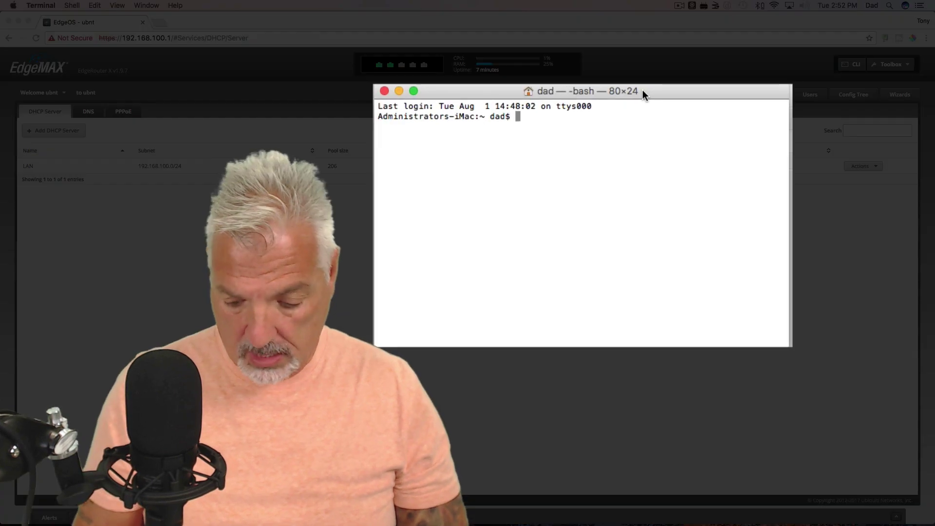
type("ping ")
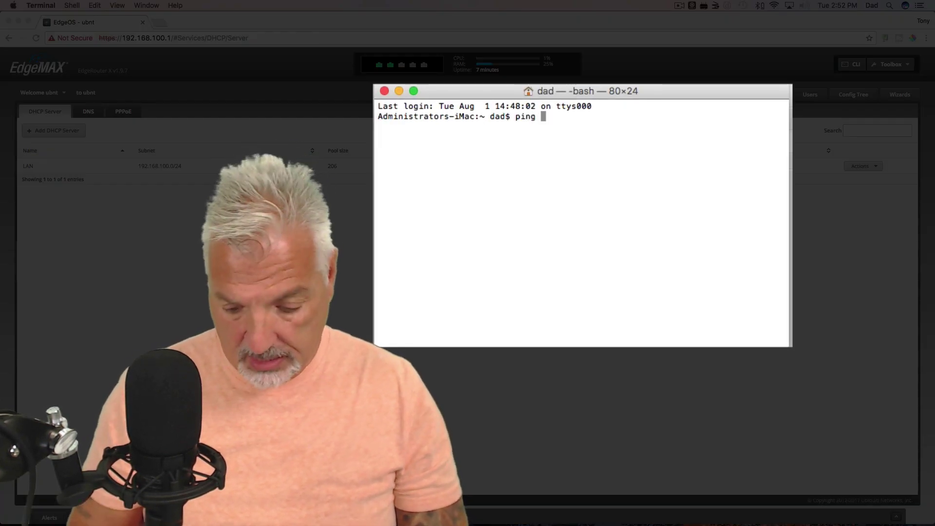
type("8.8.8.8")
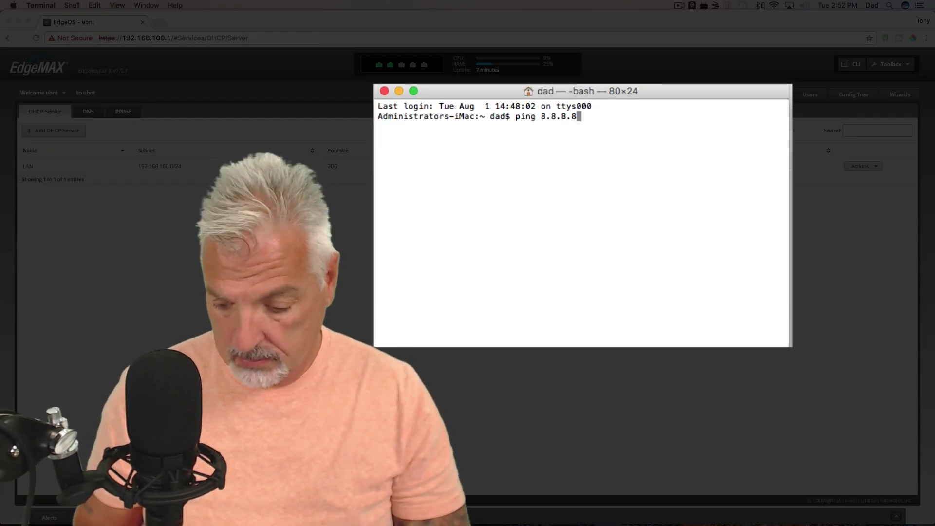
key("Return")
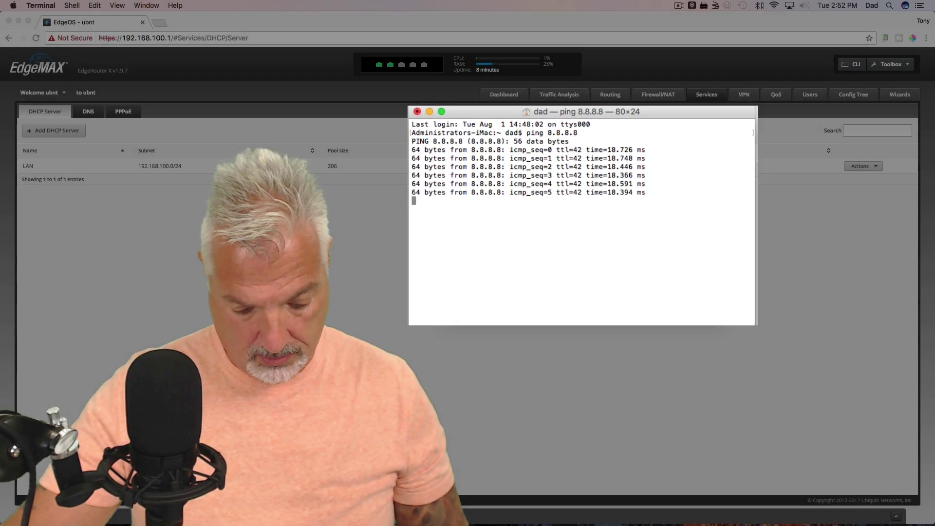
key("ctrl+z")
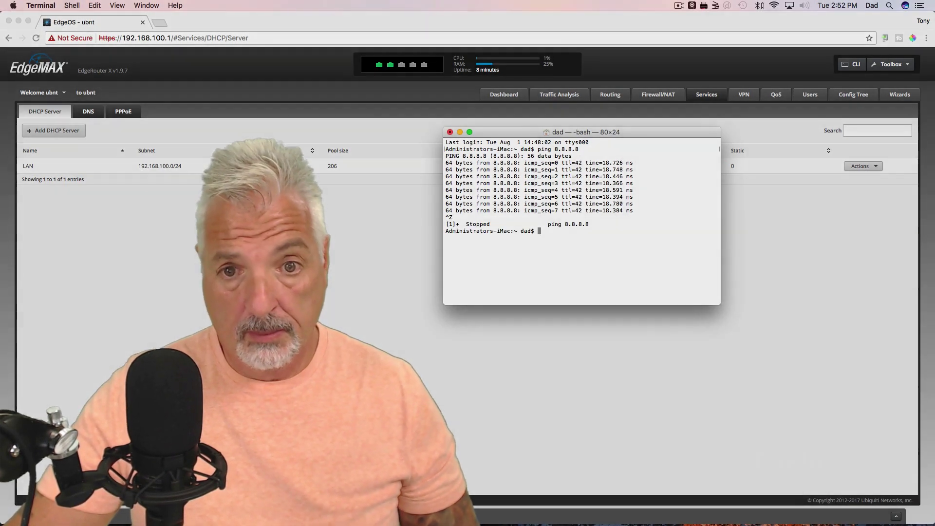